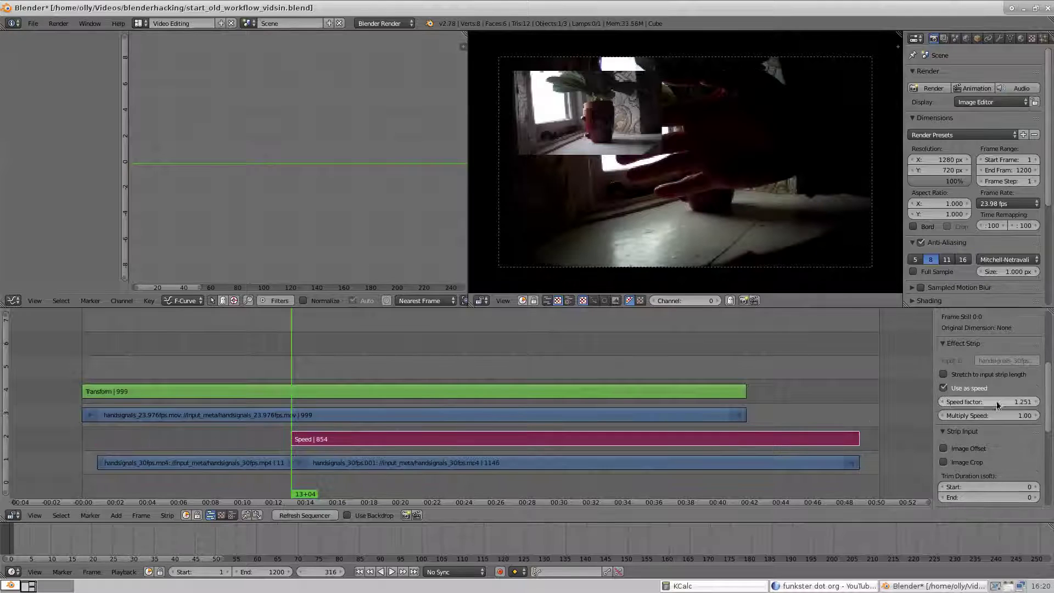
Undo the last four strip edits and save the project as start_old_workflow_synced.blend.
{"action": "key", "text": "ctrl+z"}
{"action": "key", "text": "ctrl+z"}
{"action": "key", "text": "ctrl+z"}
{"action": "key", "text": "ctrl+z"}
{"action": "left_click_drag", "start_coordinate": [161, 372], "coordinate": [195, 368]}
{"action": "left_click_drag", "start_coordinate": [219, 363], "coordinate": [480, 365]}
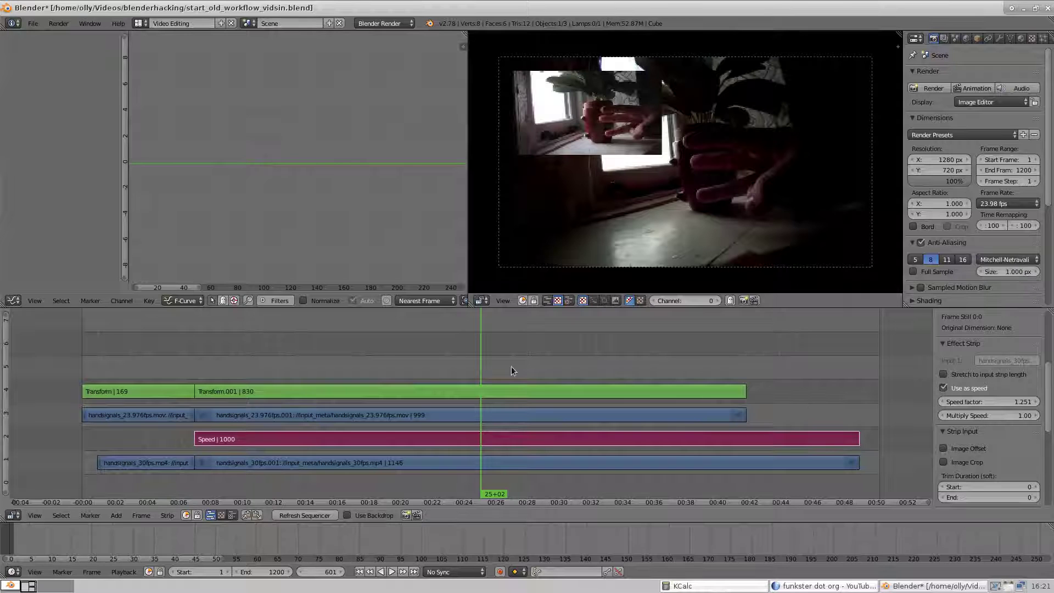
{"action": "left_click", "coordinate": [33, 23]}
{"action": "left_click", "coordinate": [44, 115]}
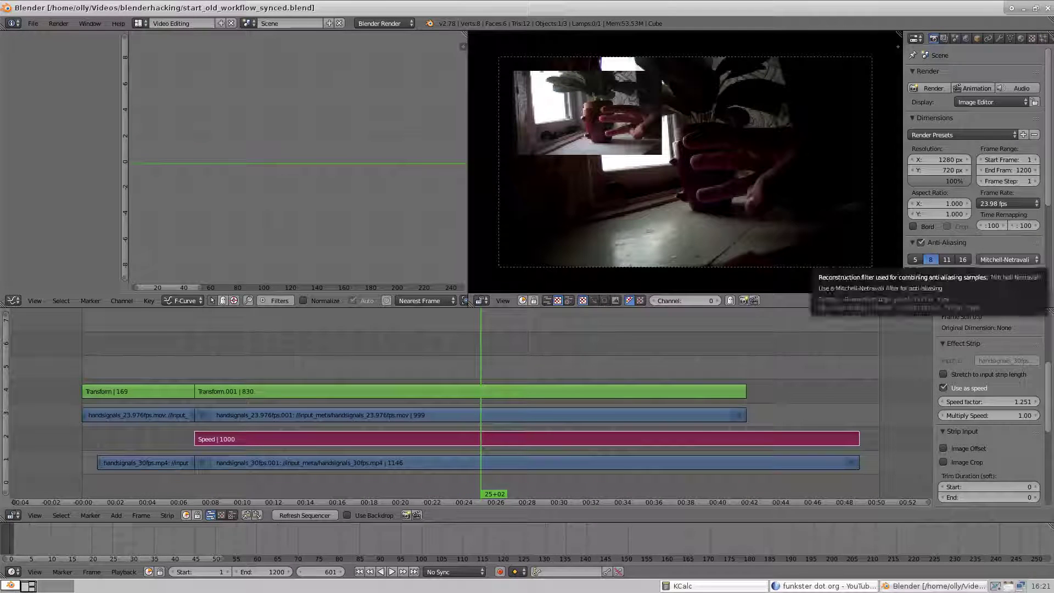
Cut the 30 fps clip and its Speed effect at 22+18.
{"action": "left_click", "coordinate": [448, 369]}
{"action": "key", "text": "k"}
{"action": "scroll", "coordinate": [384, 440], "scroll_direction": "up", "scroll_amount": 6}
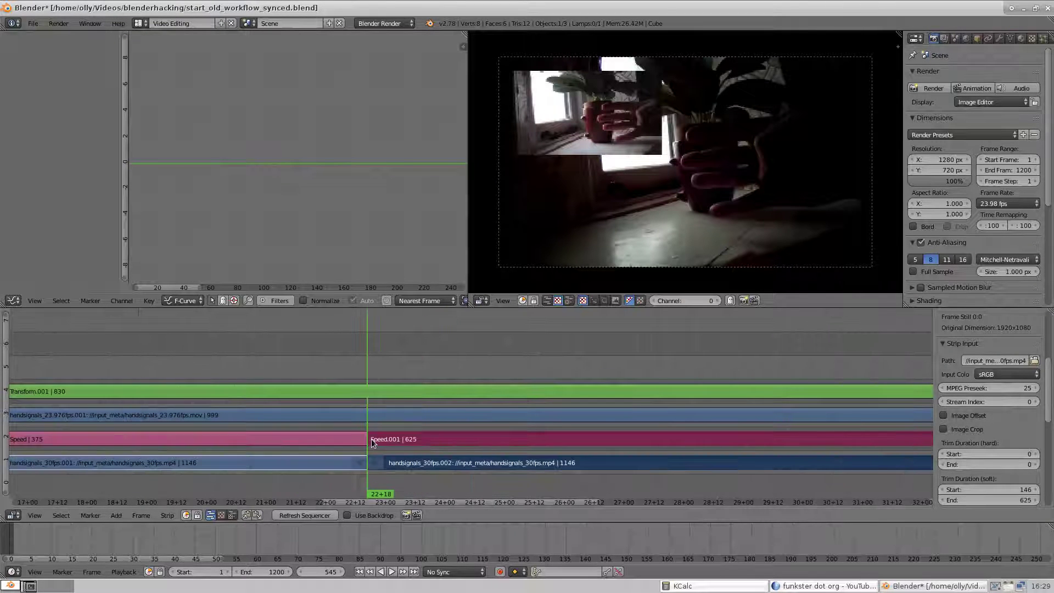
Play back across the cut at 22+18 and inspect the split 30 fps strips and their Speed effects.
{"action": "key", "text": "alt+a"}
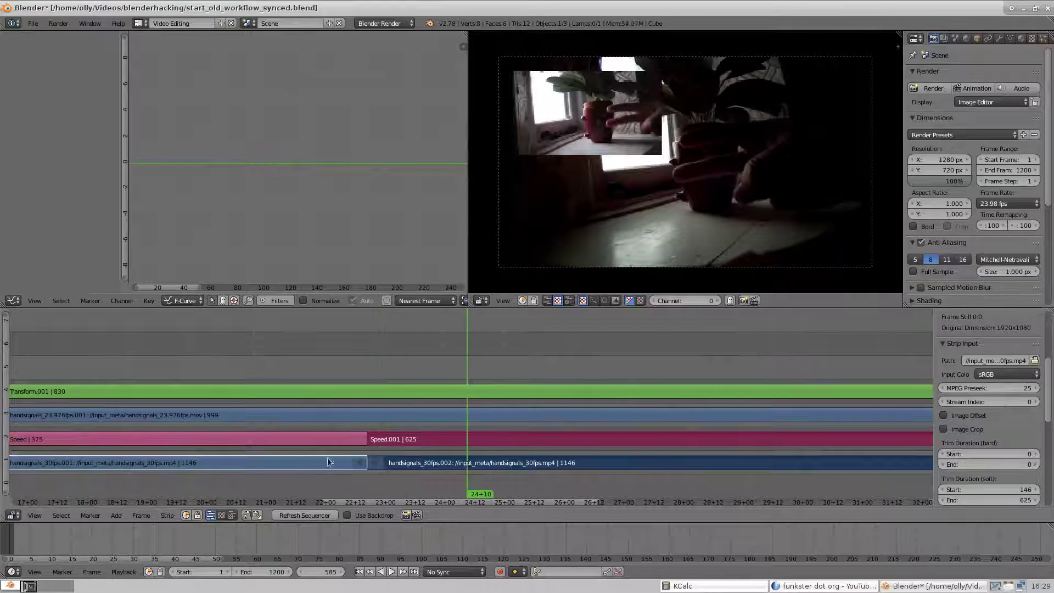
{"action": "right_click", "coordinate": [328, 460]}
{"action": "right_click", "coordinate": [333, 440]}
{"action": "right_click", "coordinate": [441, 460]}
{"action": "mouse_move", "coordinate": [381, 369]}
{"action": "left_mouse_down"}
{"action": "mouse_move", "coordinate": [351, 362]}
{"action": "mouse_move", "coordinate": [370, 366]}
{"action": "left_mouse_up"}
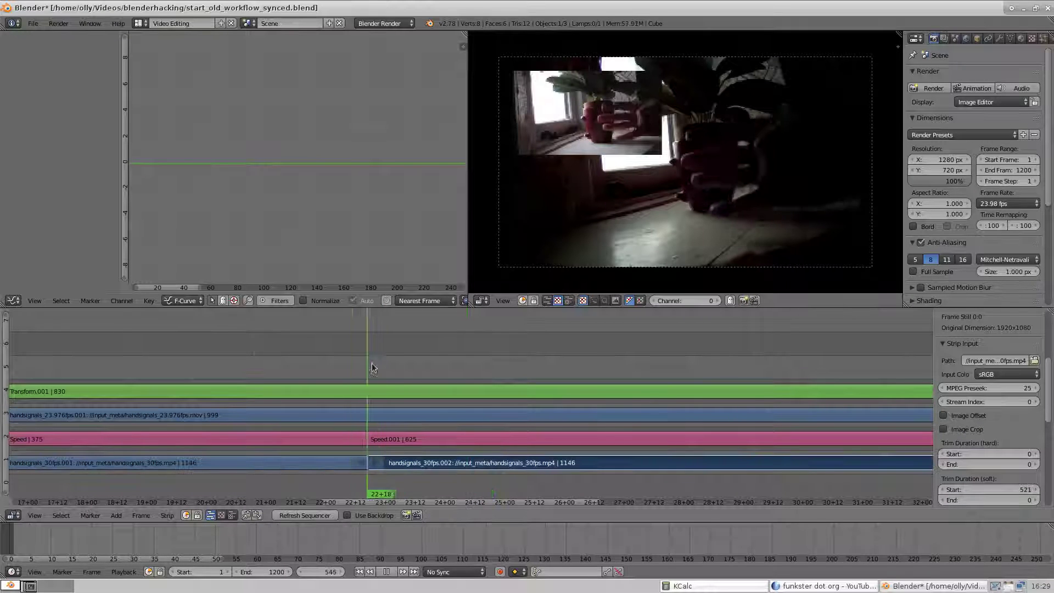
{"action": "key", "text": "alt+a"}
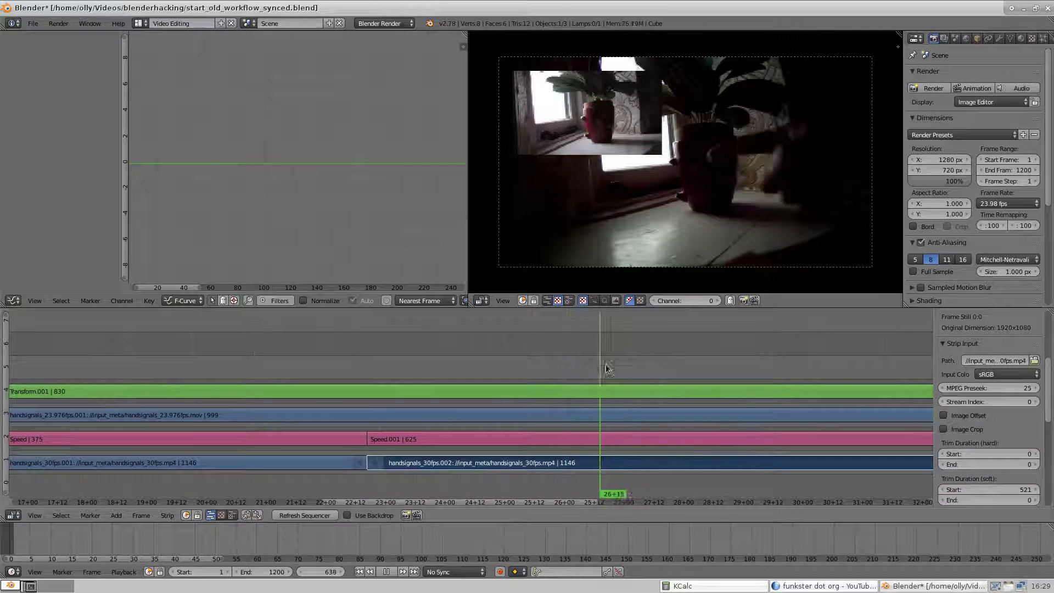
{"action": "left_click", "coordinate": [728, 358]}
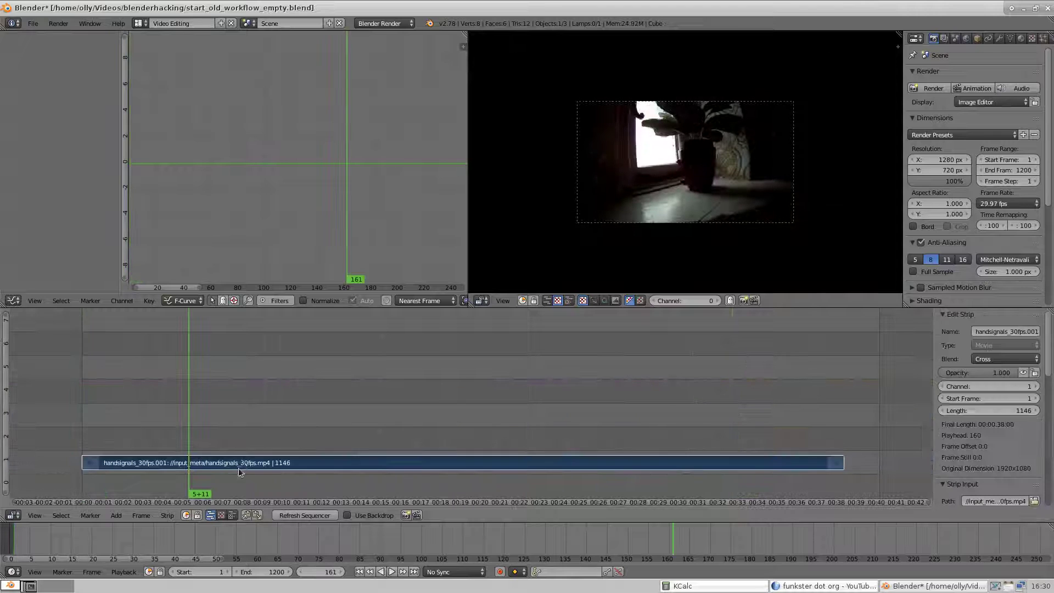
Cut the 30 fps clip at 5+11 and 31+04 and add a Speed effect to the middle segment.
{"action": "key", "text": "k"}
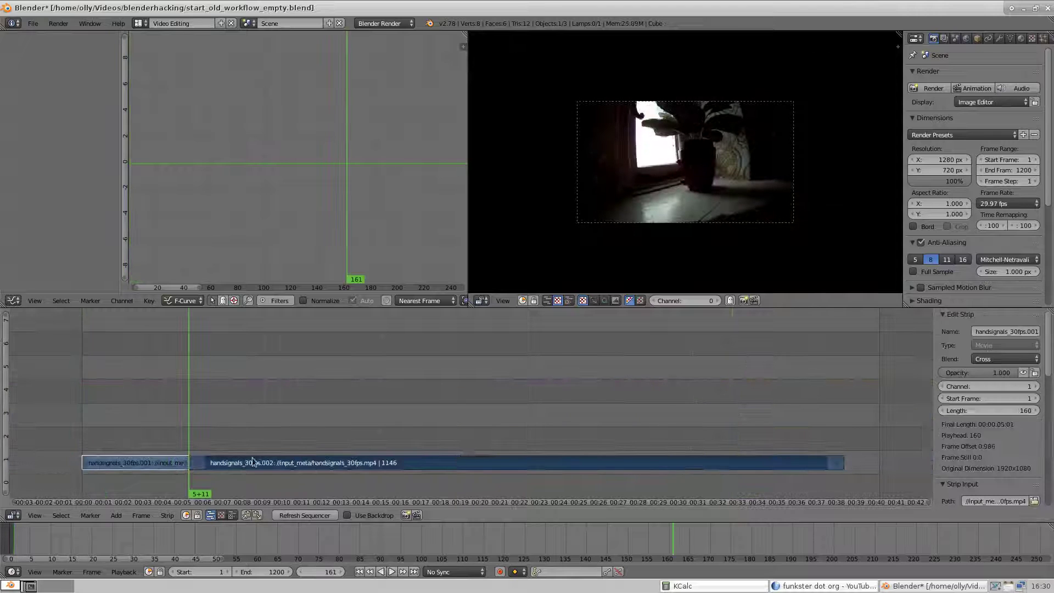
{"action": "left_click", "coordinate": [701, 445]}
{"action": "key", "text": "k"}
{"action": "key", "text": "shift+a"}
{"action": "mouse_move", "coordinate": [552, 498]}
{"action": "left_click", "coordinate": [612, 468]}
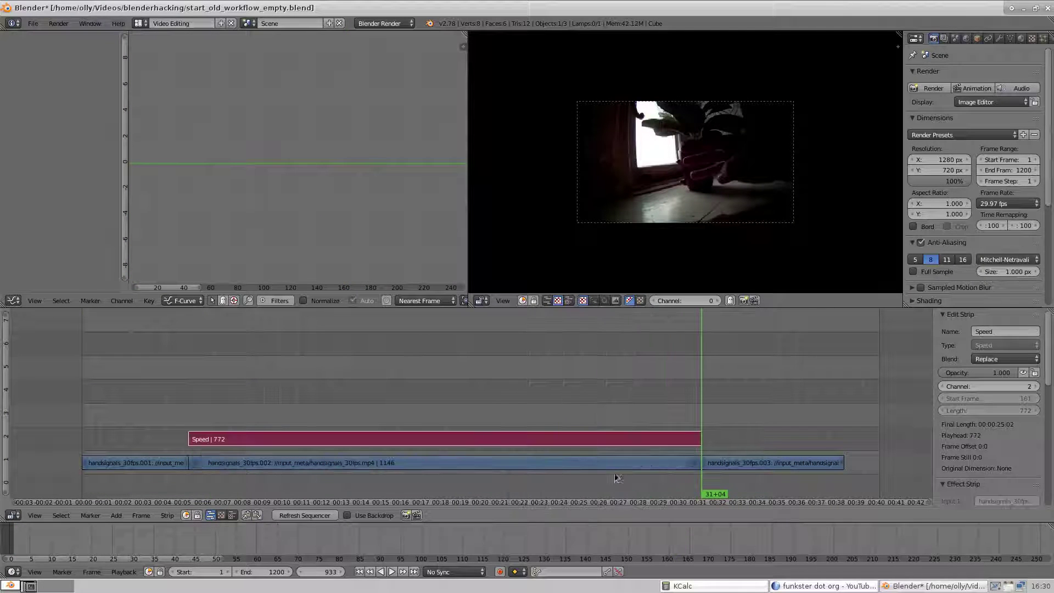
Disable stretching to the input strip length on the Speed effect and set its speed factor to 4.
{"action": "scroll", "coordinate": [993, 373], "scroll_direction": "down", "scroll_amount": 7}
{"action": "left_click", "coordinate": [993, 370]}
{"action": "left_click", "coordinate": [1004, 396]}
{"action": "type", "text": "4"}
{"action": "key", "text": "Return"}
Calculate 772/4 in KCalc and set the middle 30 fps segment's length to 193 frames in Blender.
{"action": "scroll", "coordinate": [1002, 400], "scroll_direction": "up", "scroll_amount": 7}
{"action": "right_click", "coordinate": [636, 465]}
{"action": "key", "text": "alt+Tab"}
{"action": "left_click_drag", "start_coordinate": [612, 236], "coordinate": [805, 239]}
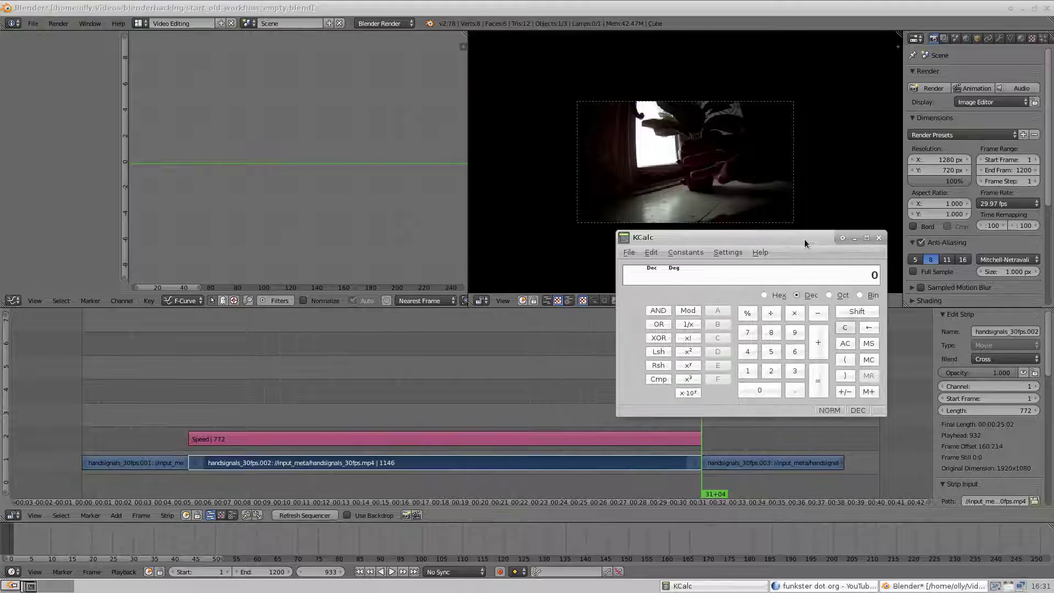
{"action": "type", "text": "772/4"}
{"action": "key", "text": "Return"}
{"action": "left_click", "coordinate": [1013, 411]}
{"action": "type", "text": "193"}
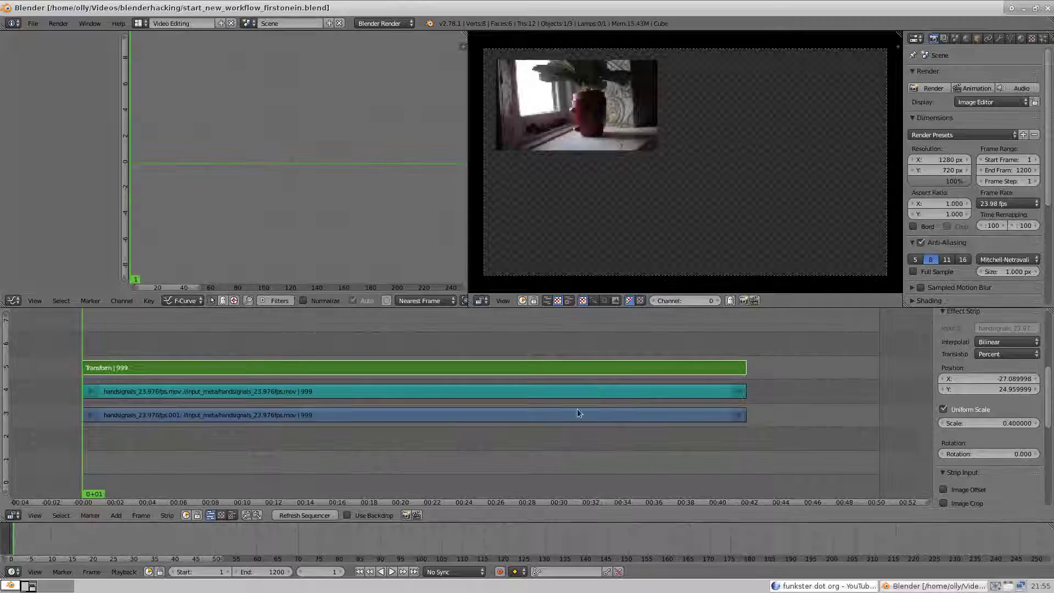
Add the movie handsignals_30fps.mp4 at frame 1 in the channels below the existing strips and select its video strip.
{"action": "key", "text": "shift+a"}
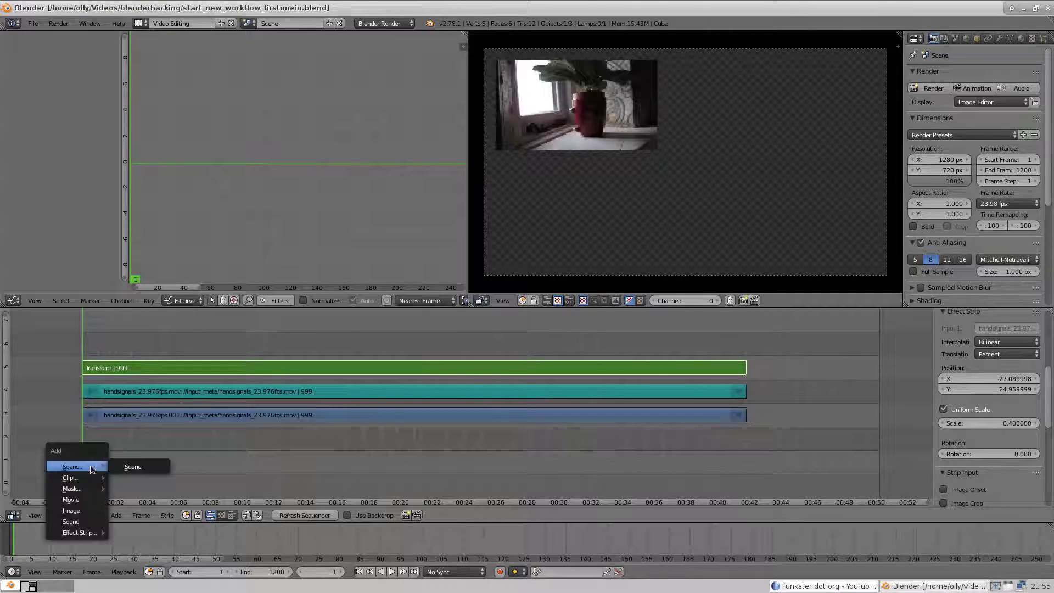
{"action": "left_click", "coordinate": [86, 496]}
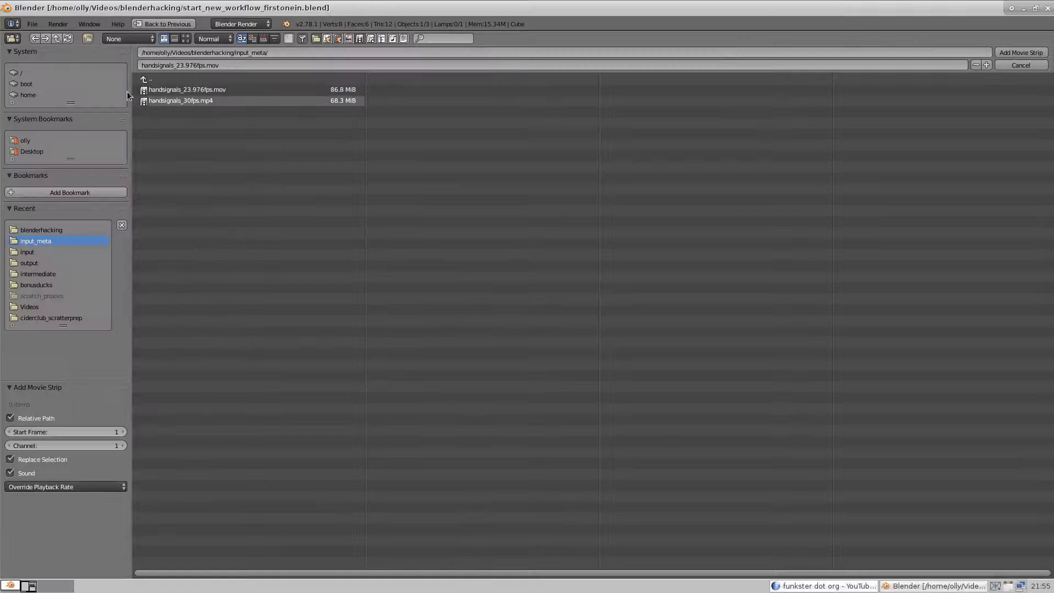
{"action": "double_click", "coordinate": [199, 101]}
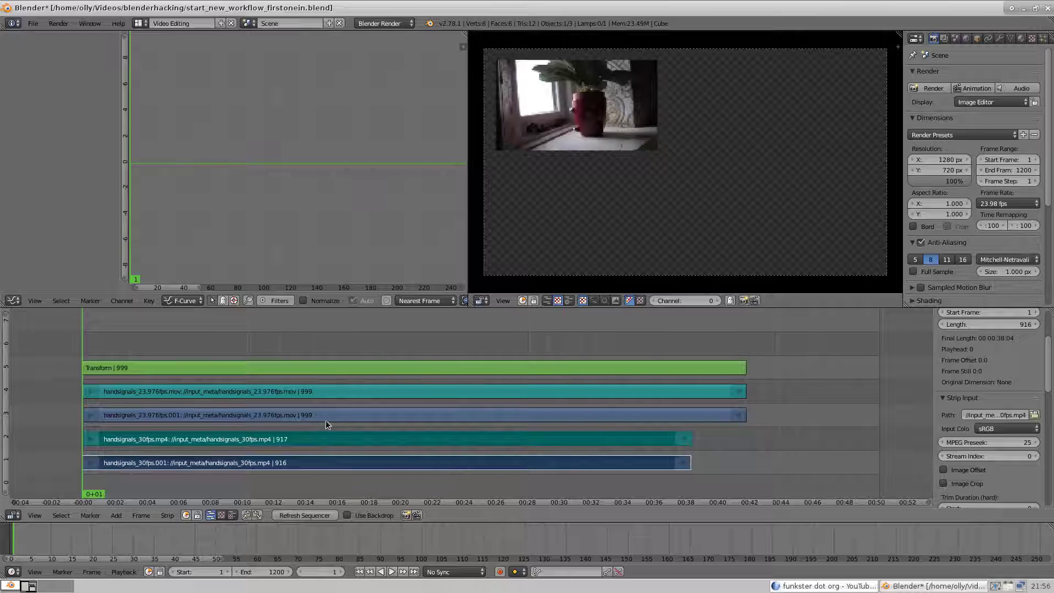
{"action": "right_click", "coordinate": [364, 462]}
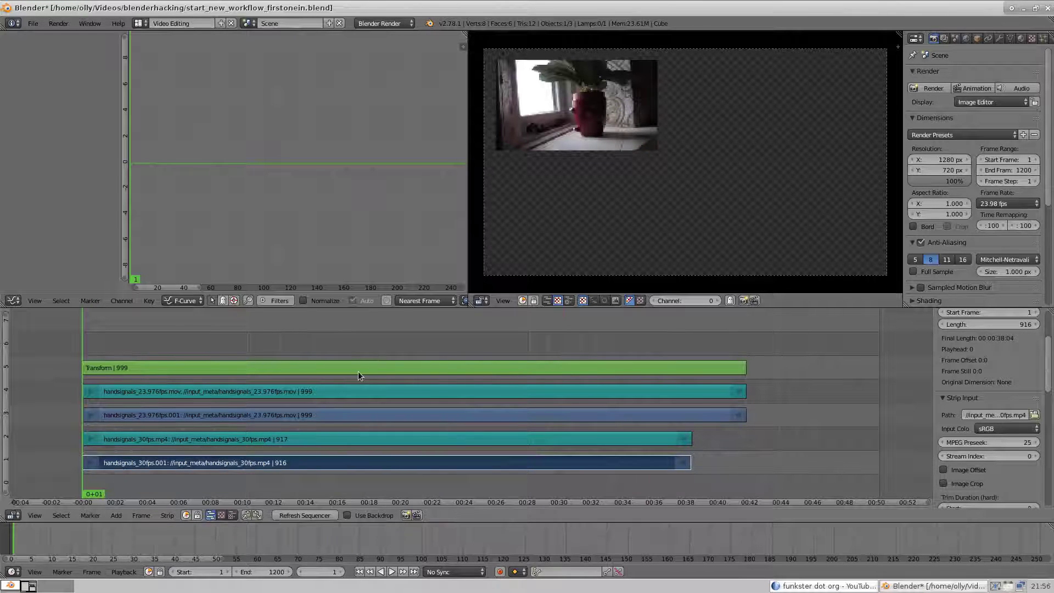
Slide the 23.976 fps strips and their Transform effect earlier to sync with the 30 fps footage at 4+21.
{"action": "left_click_drag", "start_coordinate": [160, 341], "coordinate": [159, 344]}
{"action": "right_click", "coordinate": [172, 417], "text": "ctrl"}
{"action": "key", "text": "g"}
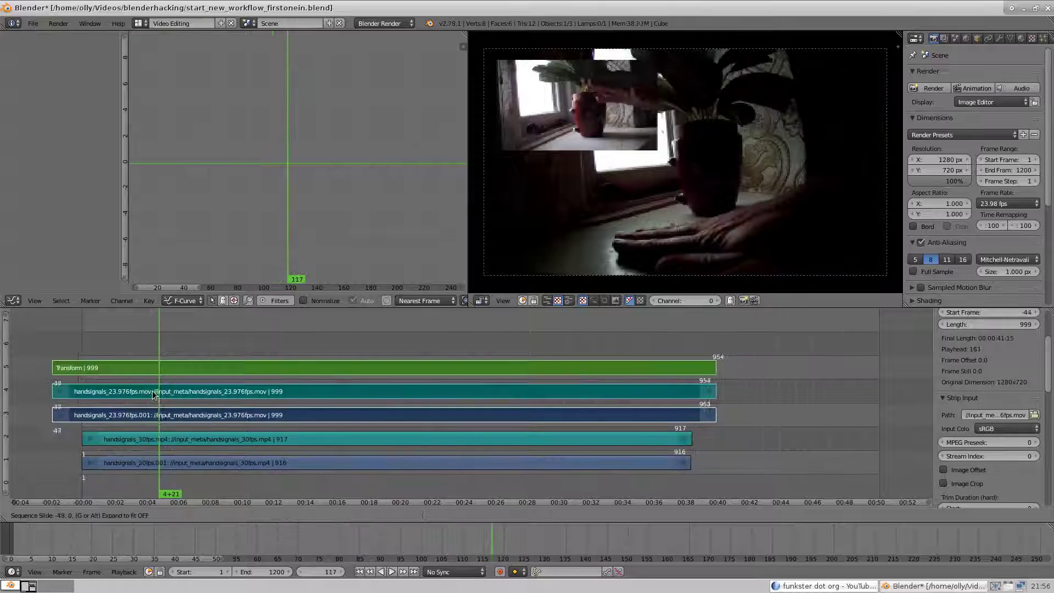
{"action": "left_click", "coordinate": [138, 415]}
Cut the 30 fps video strip at 21+11 and save the project as a new file.
{"action": "right_click", "coordinate": [287, 457]}
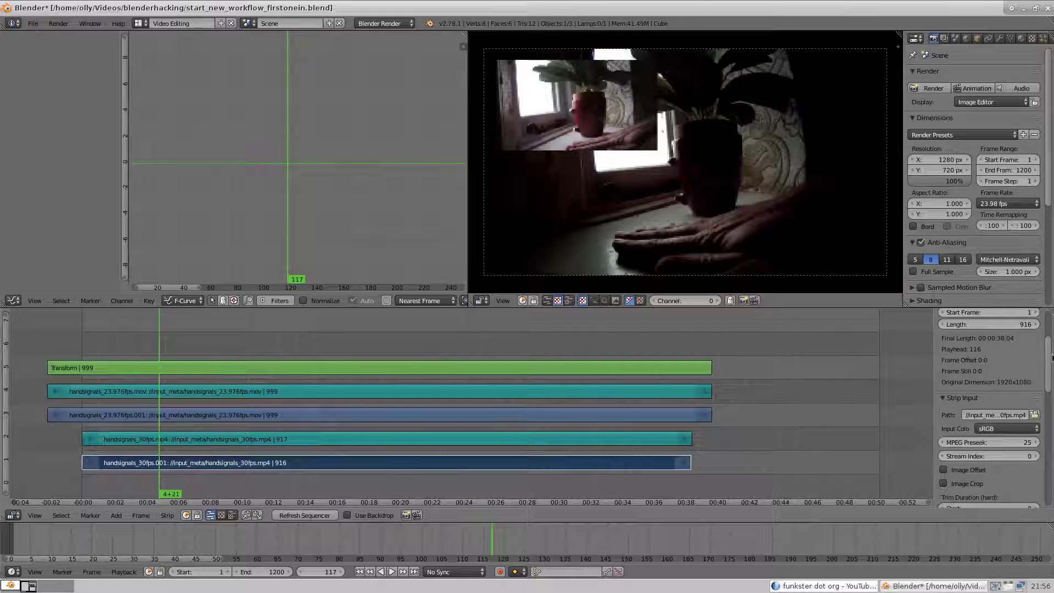
{"action": "scroll", "coordinate": [967, 446], "scroll_direction": "down", "scroll_amount": 6}
{"action": "left_click_drag", "start_coordinate": [346, 351], "coordinate": [423, 351]}
{"action": "key", "text": "k"}
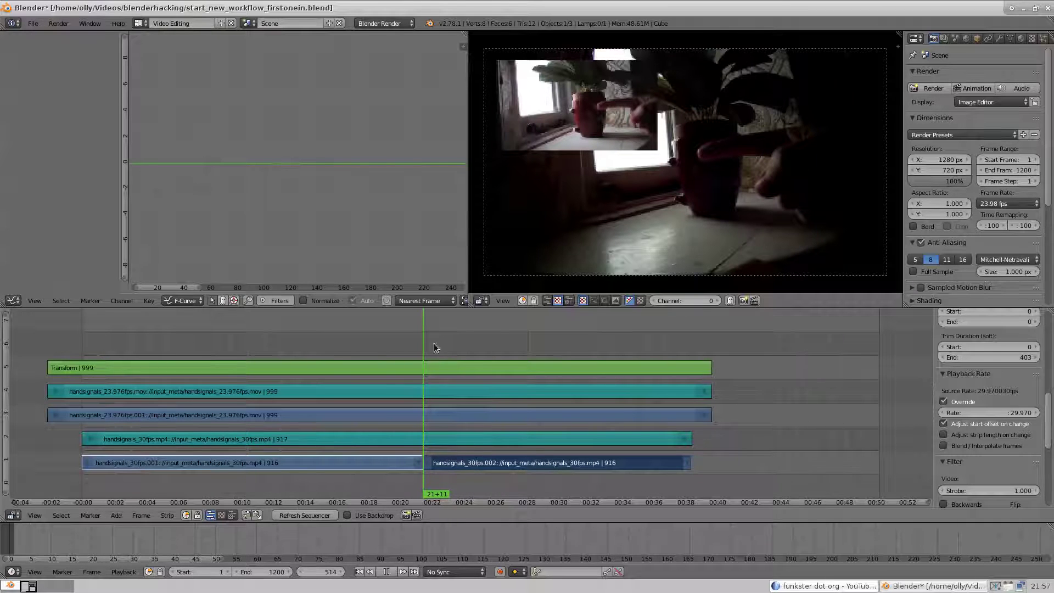
{"action": "left_click_drag", "start_coordinate": [433, 343], "coordinate": [346, 343]}
{"action": "left_click", "coordinate": [33, 24]}
{"action": "left_click", "coordinate": [47, 119]}
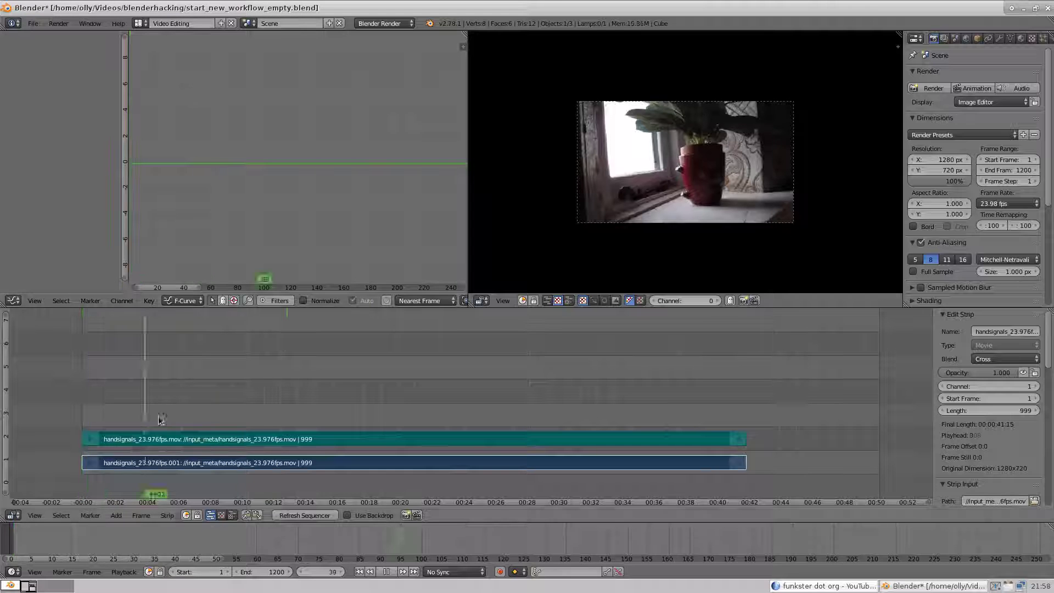
Delete the audio strip of the 23.976 fps clip.
{"action": "left_click", "coordinate": [321, 437]}
{"action": "right_click", "coordinate": [338, 434]}
{"action": "key", "text": "Delete"}
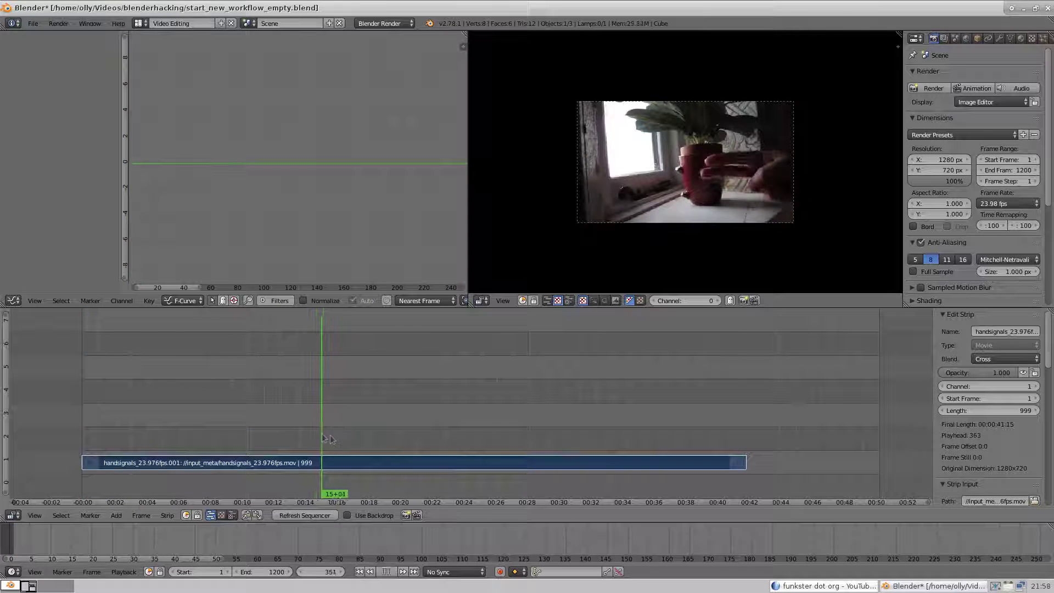
Cut the 23.976 fps video strip near 15+03 and at 31+21.
{"action": "key", "text": "k"}
{"action": "left_click_drag", "start_coordinate": [332, 437], "coordinate": [590, 448]}
{"action": "right_click", "coordinate": [529, 465]}
{"action": "key", "text": "k"}
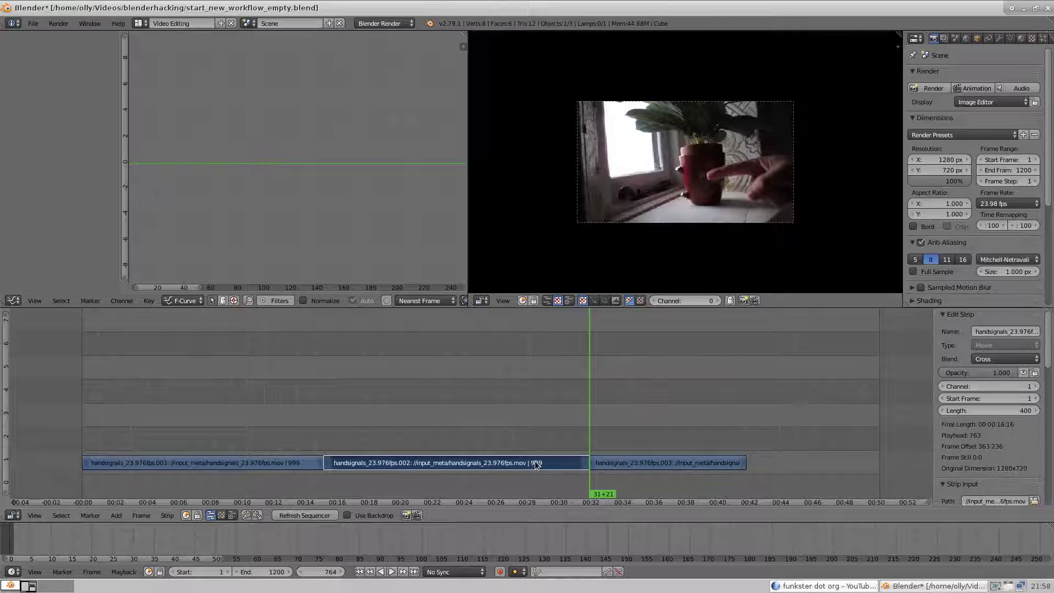
For the middle segment, enable strip length adjustment on change and override its playback rate at 150 fps.
{"action": "scroll", "coordinate": [1034, 428], "scroll_direction": "down", "scroll_amount": 6}
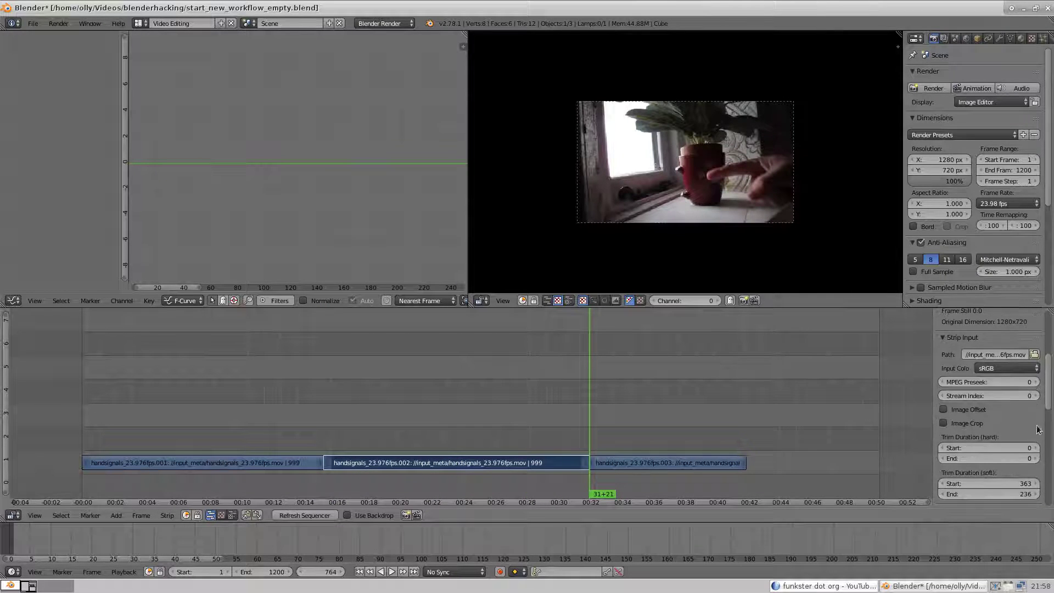
{"action": "scroll", "coordinate": [999, 439], "scroll_direction": "down", "scroll_amount": 6}
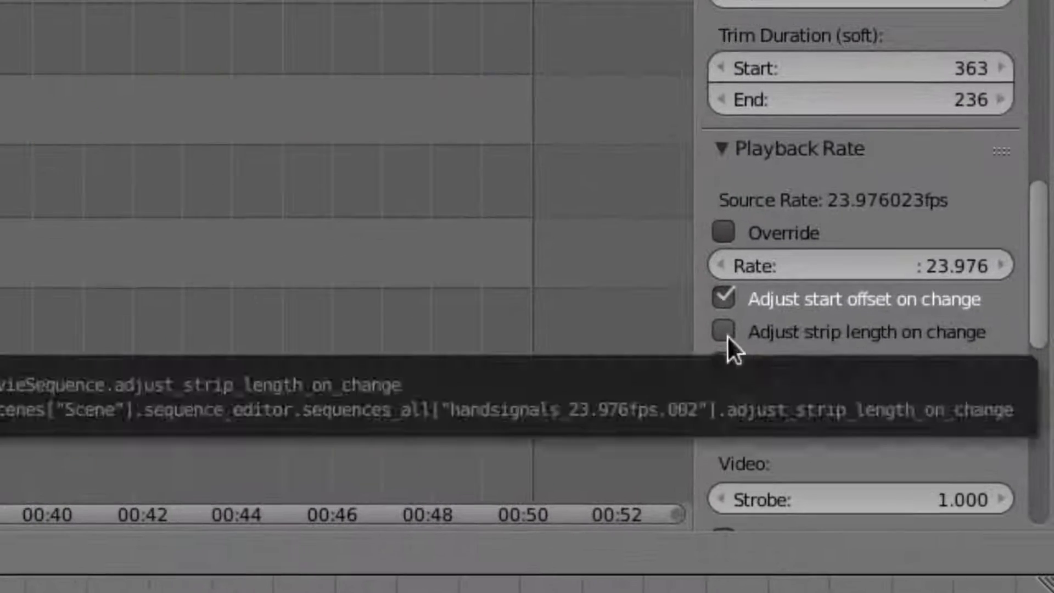
{"action": "left_click", "coordinate": [940, 440]}
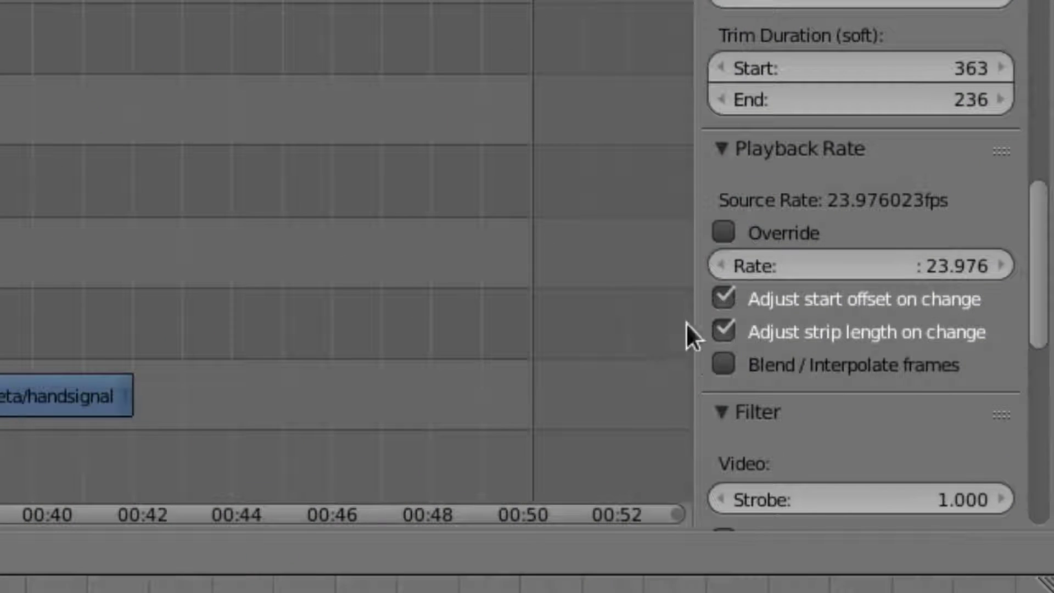
{"action": "left_click", "coordinate": [928, 269]}
{"action": "type", "text": "150"}
{"action": "key", "text": "Return"}
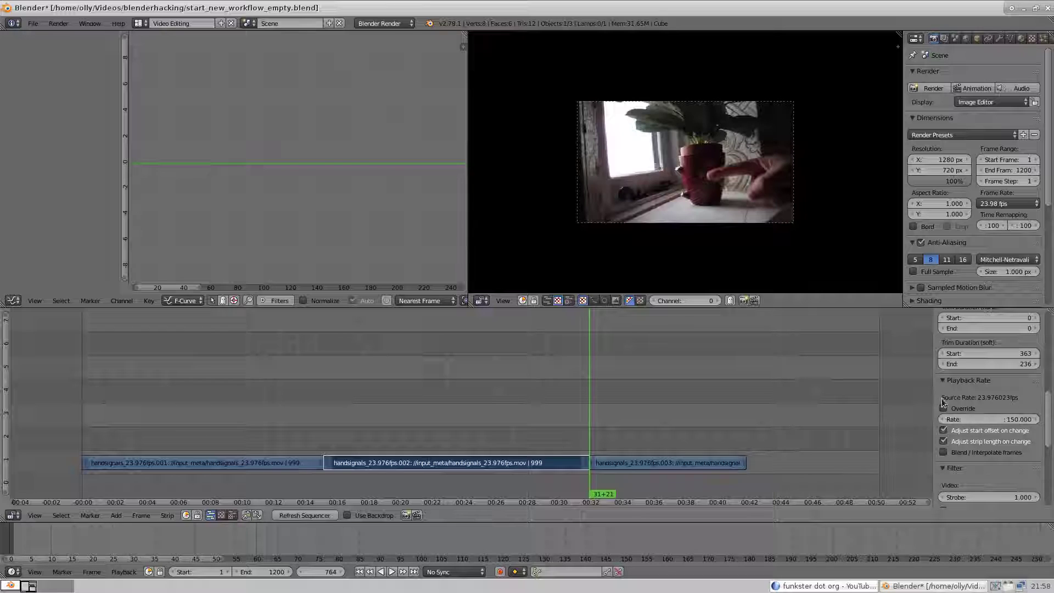
Move the last segment back against the shortened middle segment and check playback across the joins.
{"action": "right_click", "coordinate": [653, 426], "text": "ctrl"}
{"action": "key", "text": "g"}
{"action": "left_click", "coordinate": [429, 421]}
{"action": "left_click_drag", "start_coordinate": [320, 430], "coordinate": [365, 445]}
{"action": "scroll", "coordinate": [710, 185], "scroll_direction": "up", "scroll_amount": 7}
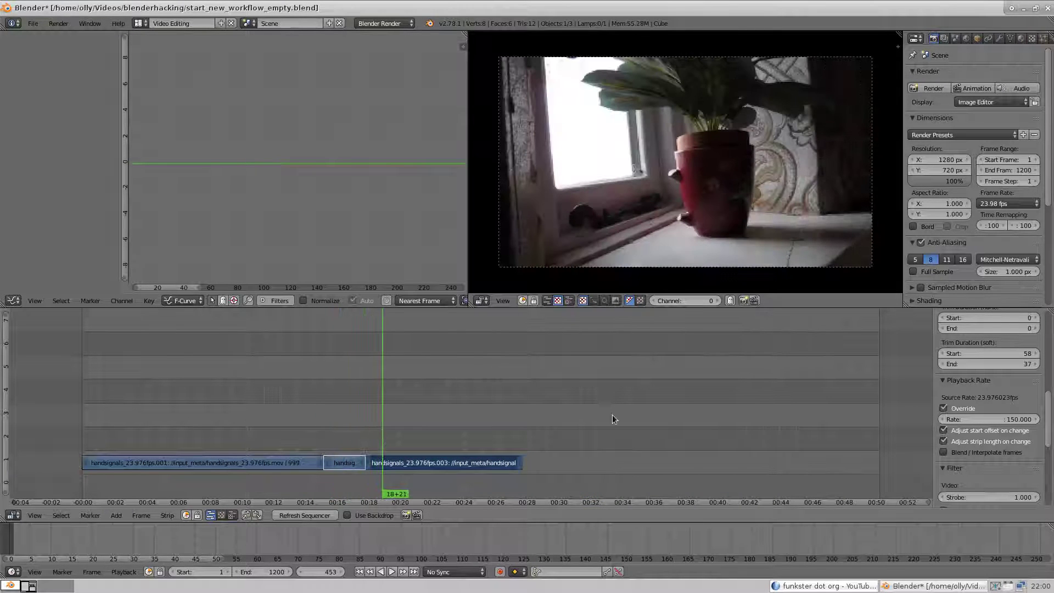
{"action": "left_click", "coordinate": [287, 417]}
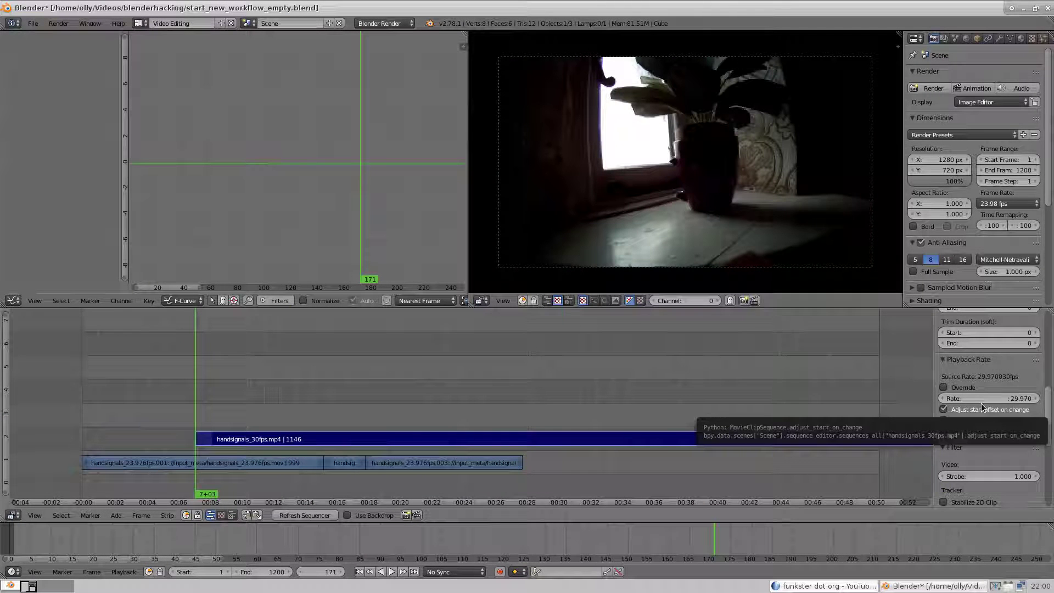
Override the playback rate of the handsignals_30fps.mp4 clip strip and pull its end earlier in the timeline.
{"action": "left_click", "coordinate": [944, 389]}
{"action": "scroll", "coordinate": [558, 445], "scroll_direction": "down", "scroll_amount": 5}
{"action": "right_click_drag", "start_coordinate": [841, 441], "coordinate": [691, 459]}
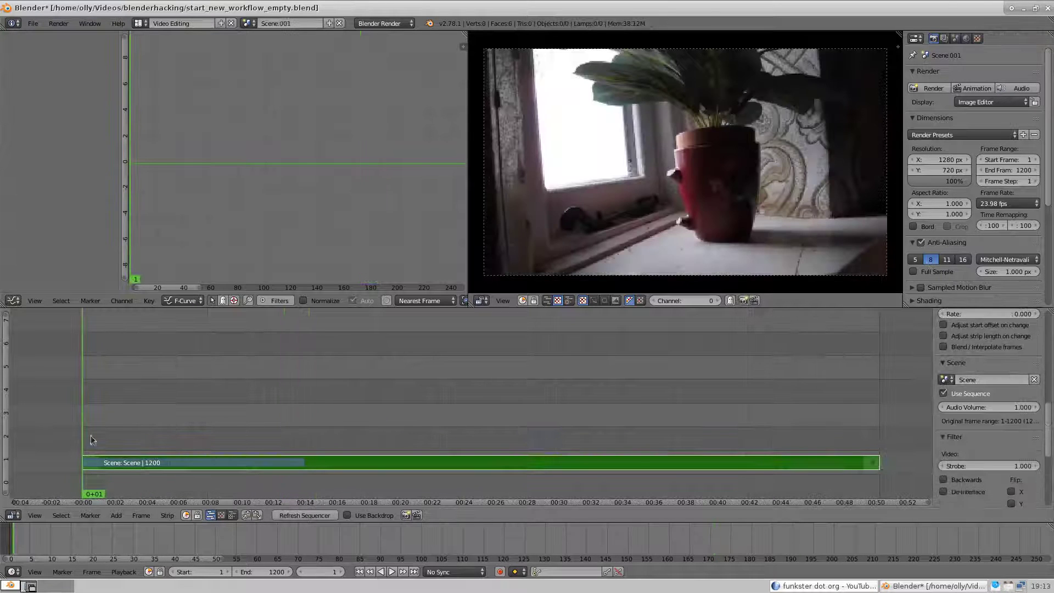
Override the scene strip's playback rate at 100 fps, with start offset and strip length adjustment enabled, and play it back.
{"action": "left_click_drag", "start_coordinate": [91, 440], "coordinate": [104, 443]}
{"action": "left_click_drag", "start_coordinate": [103, 444], "coordinate": [81, 444]}
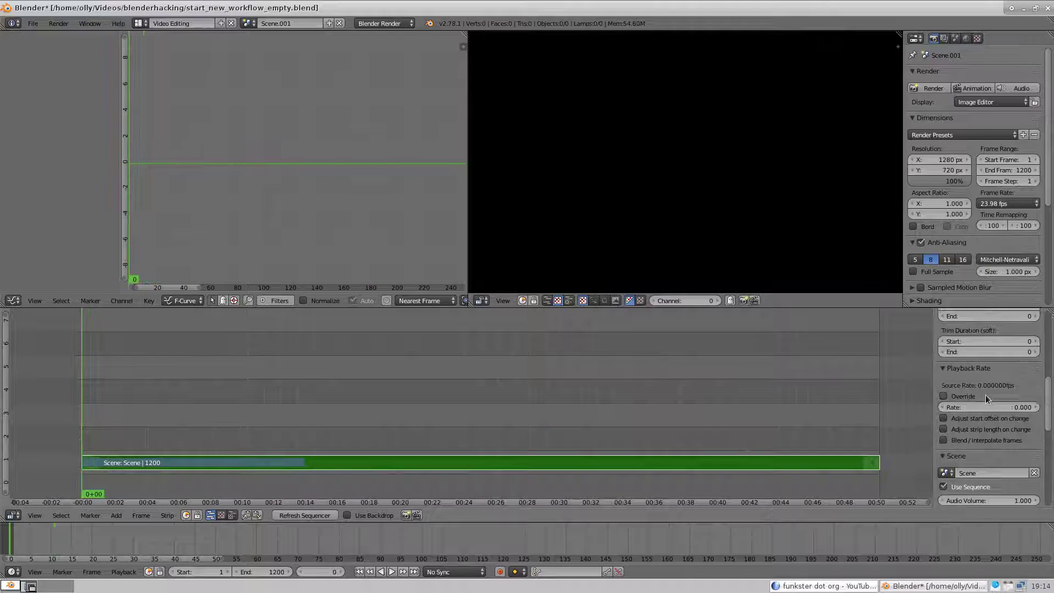
{"action": "left_click", "coordinate": [1018, 408]}
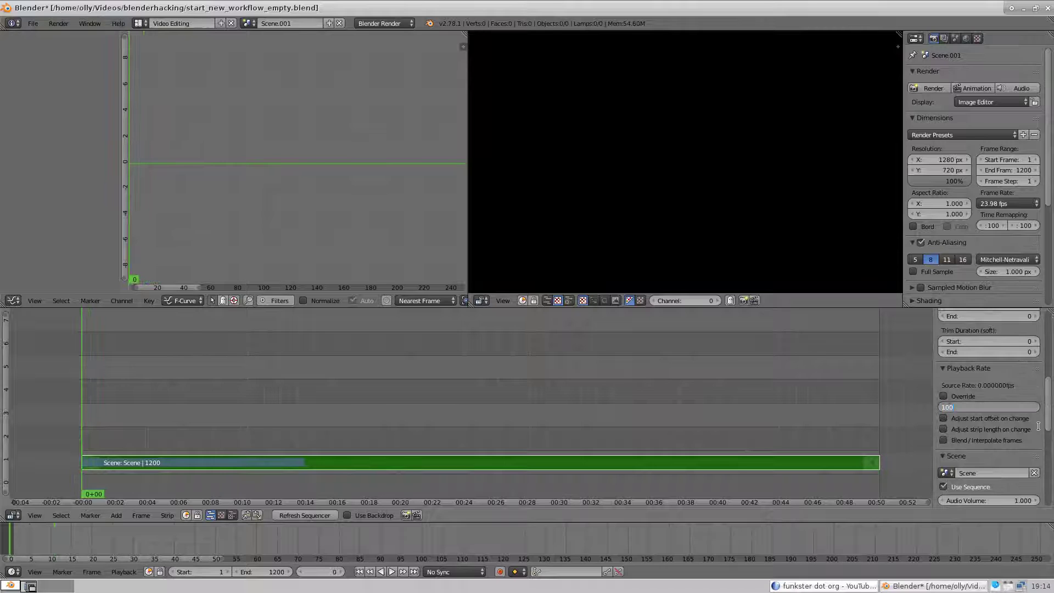
{"action": "key", "text": "Return"}
{"action": "left_click", "coordinate": [943, 419]}
{"action": "left_click", "coordinate": [943, 398]}
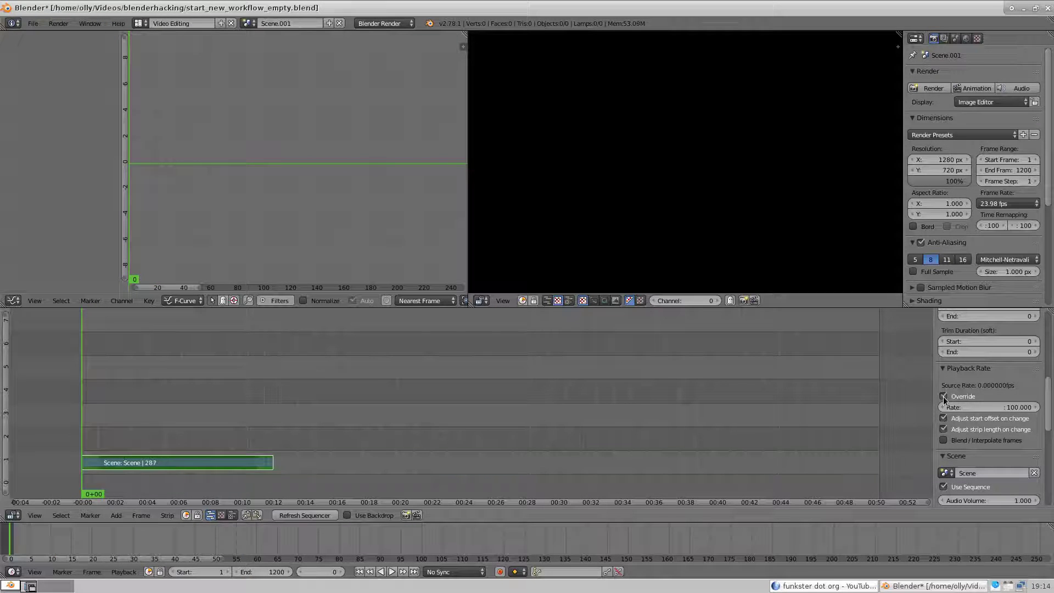
{"action": "key", "text": "alt+a"}
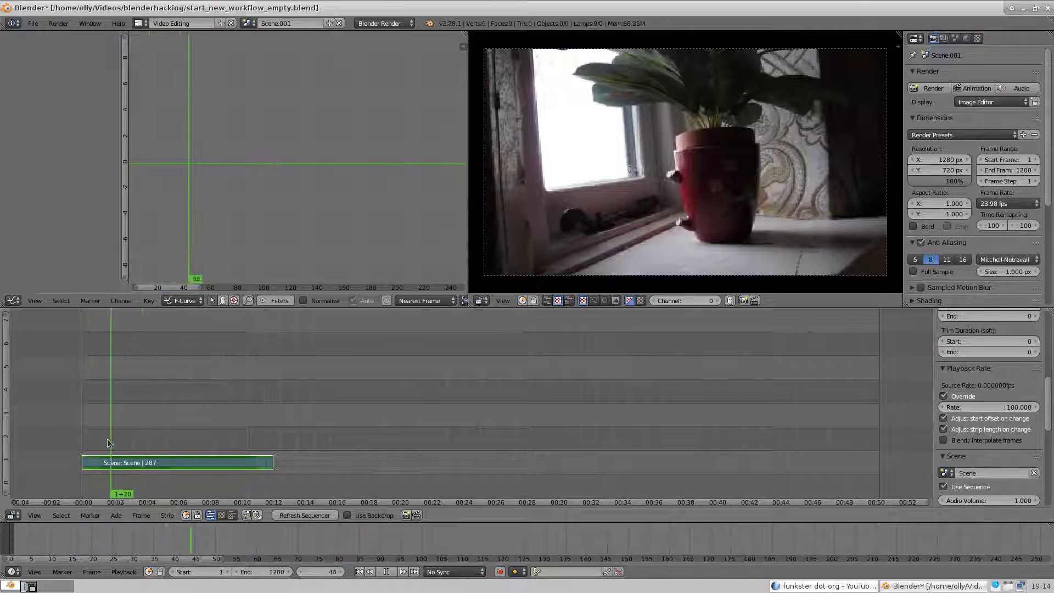
{"action": "key", "text": "alt+a"}
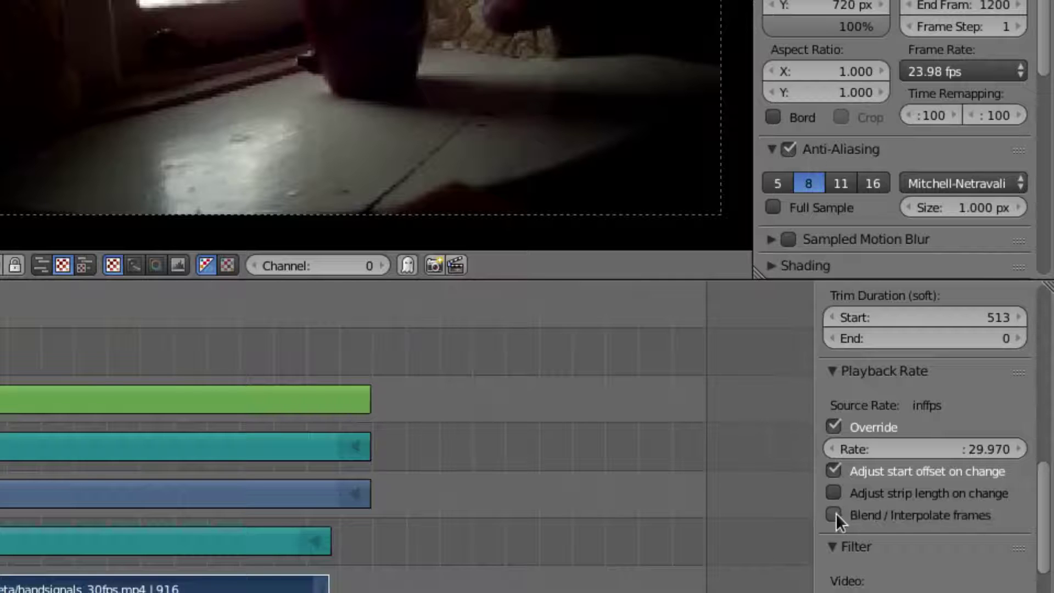
Enable Blend / Interpolate frames on the second segment of the 30 fps clip.
{"action": "left_click", "coordinate": [835, 515]}
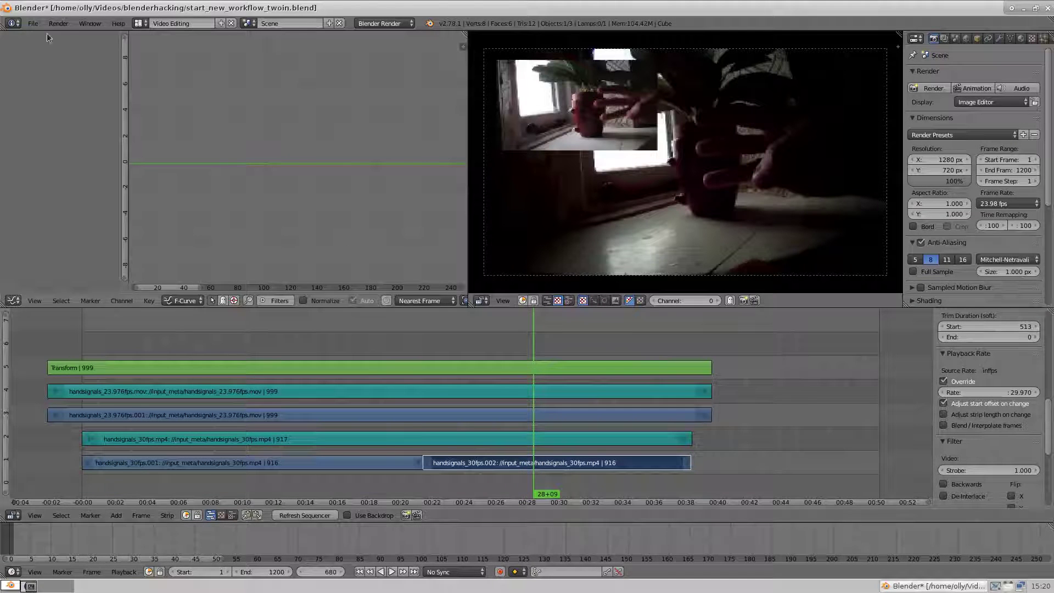
{"action": "left_click", "coordinate": [34, 23]}
{"action": "key", "text": "shift+a"}
{"action": "left_click", "coordinate": [587, 334]}
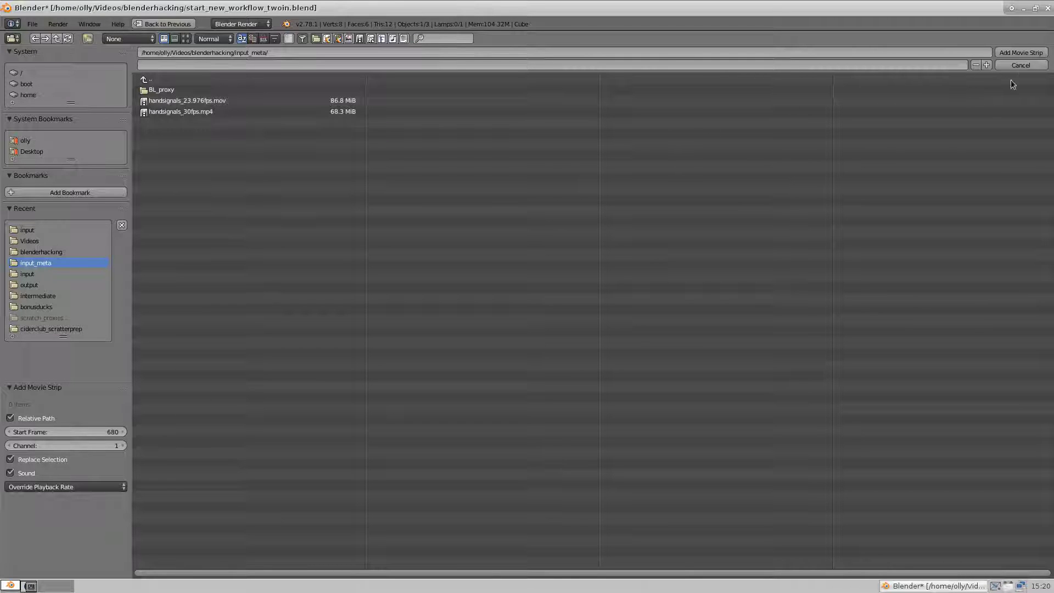
{"action": "left_click", "coordinate": [1017, 65]}
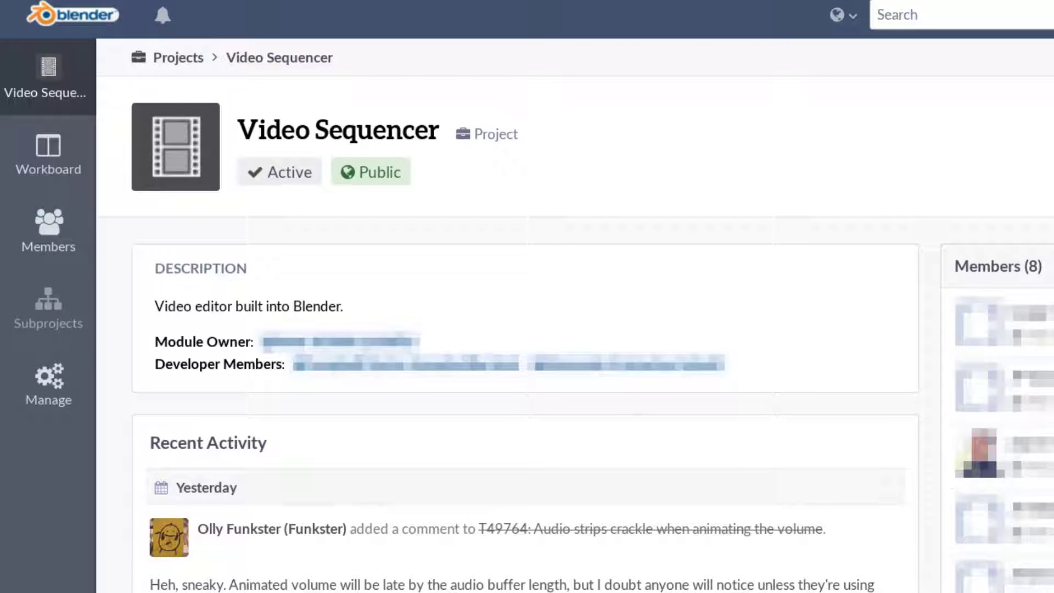